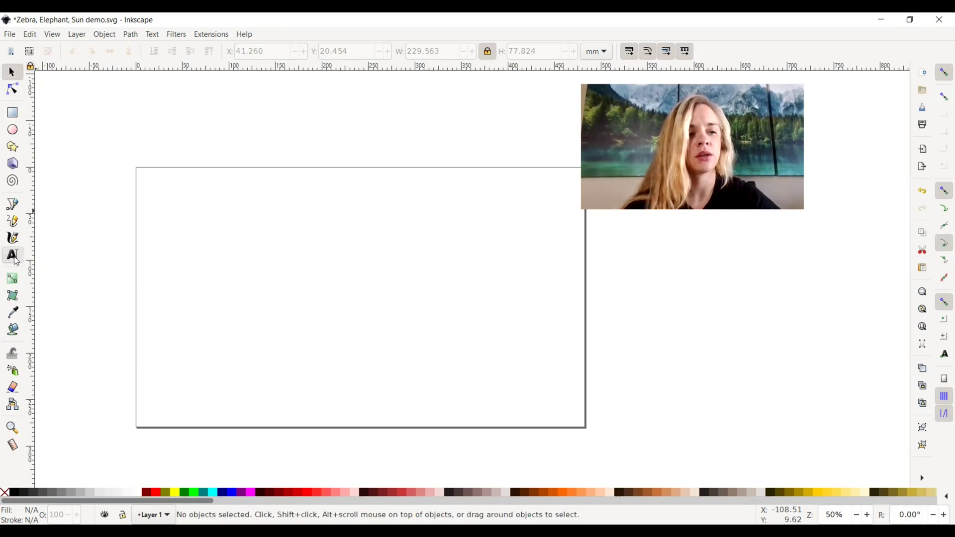
Type 'elephant' near the page middle in black Festive 72 pt script text
left_click(17, 258)
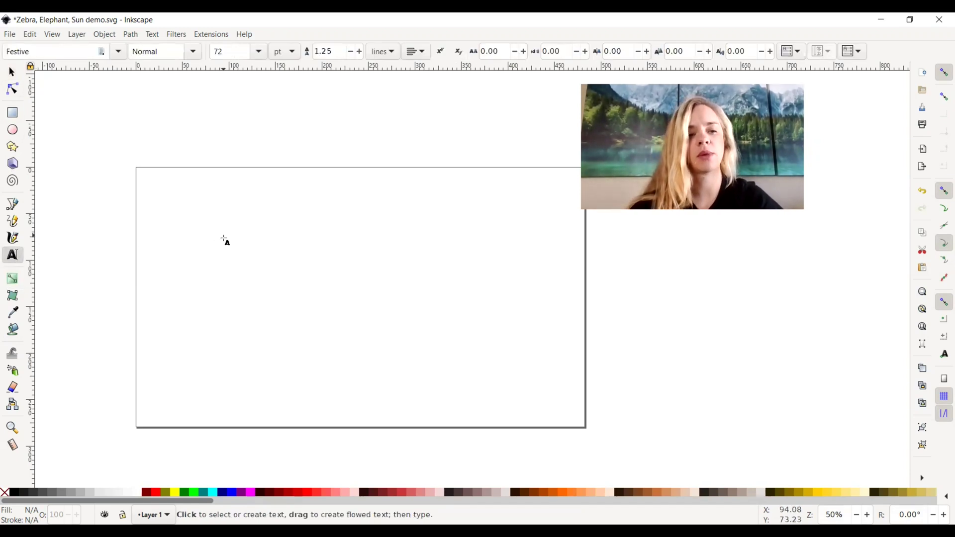
left_click(334, 258)
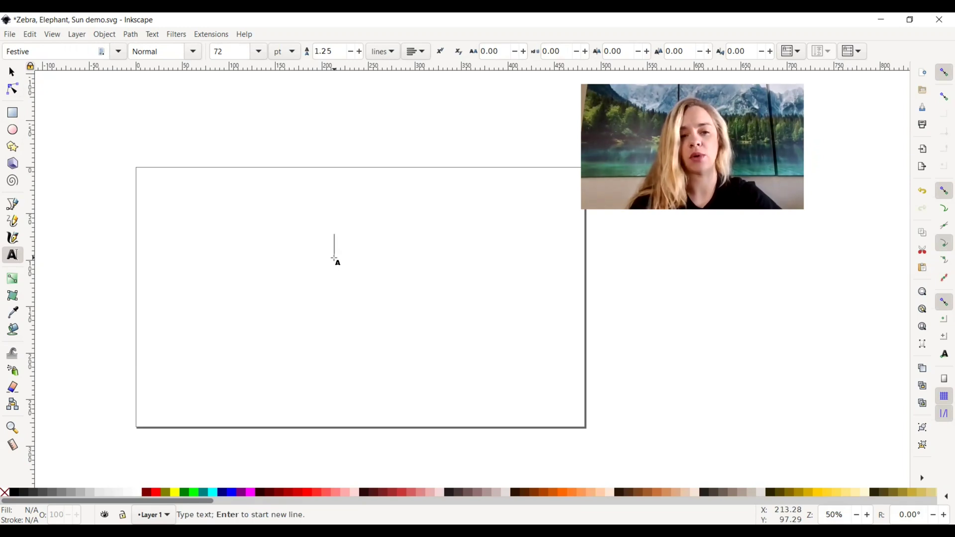
type("elephant")
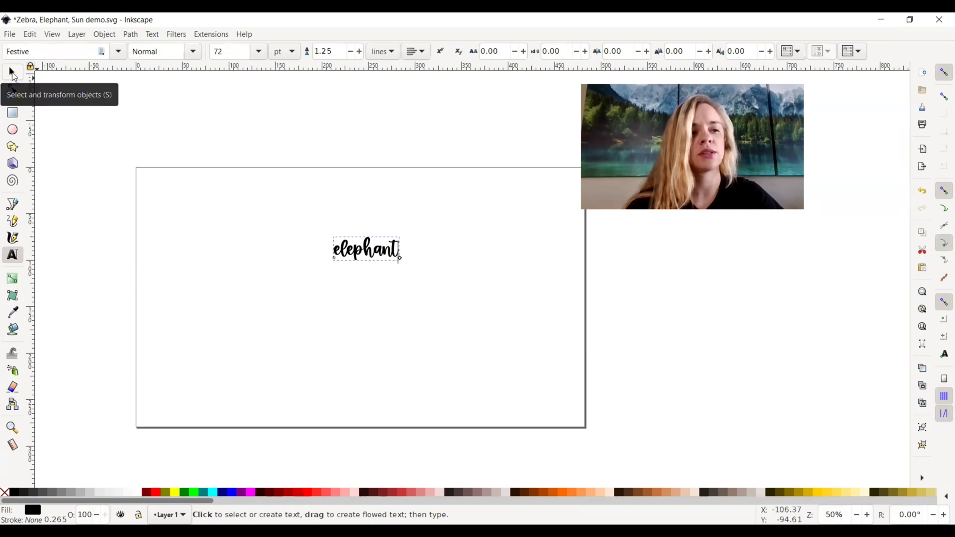
Scale the elephant text up to about 194.8 × 68.8 mm and move it to the page's upper middle
left_click(12, 73)
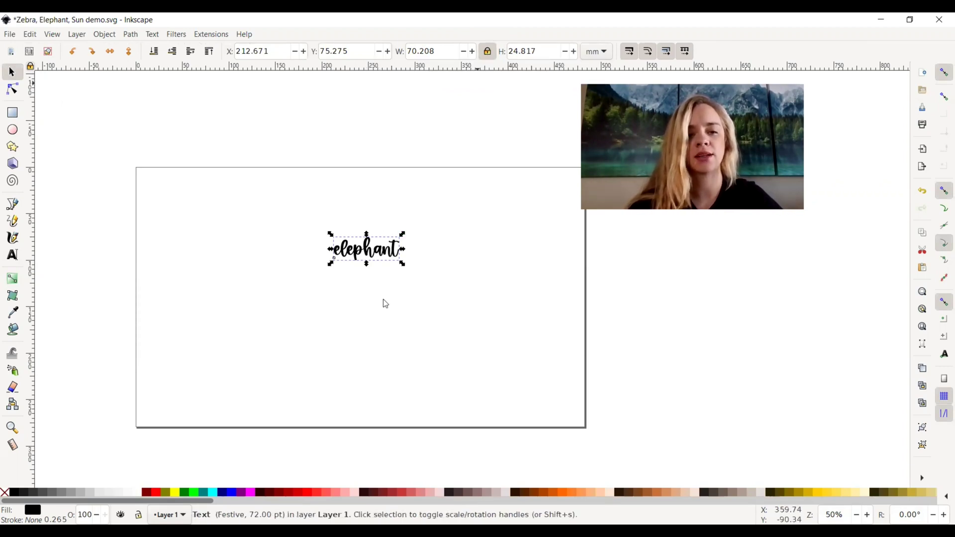
left_click_drag(402, 233, 518, 184)
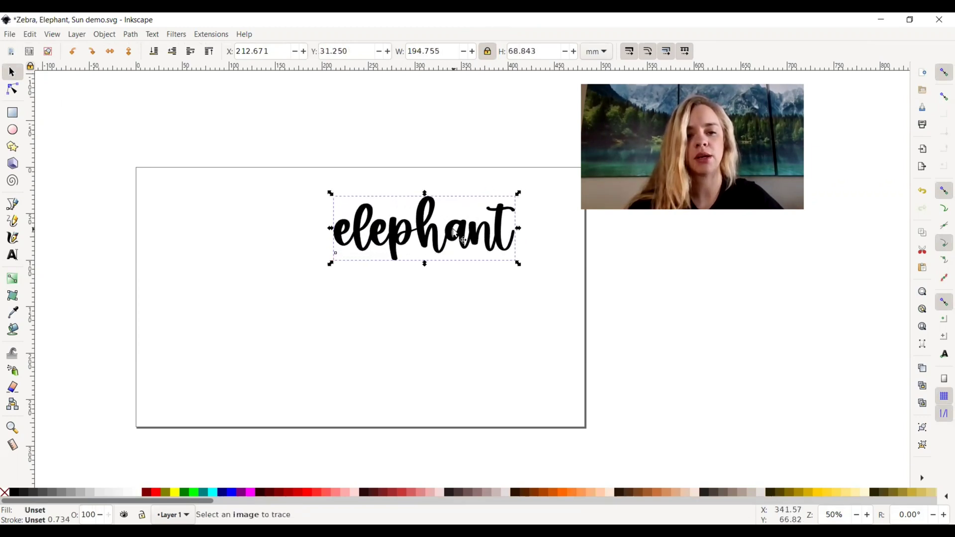
left_click_drag(454, 232, 429, 258)
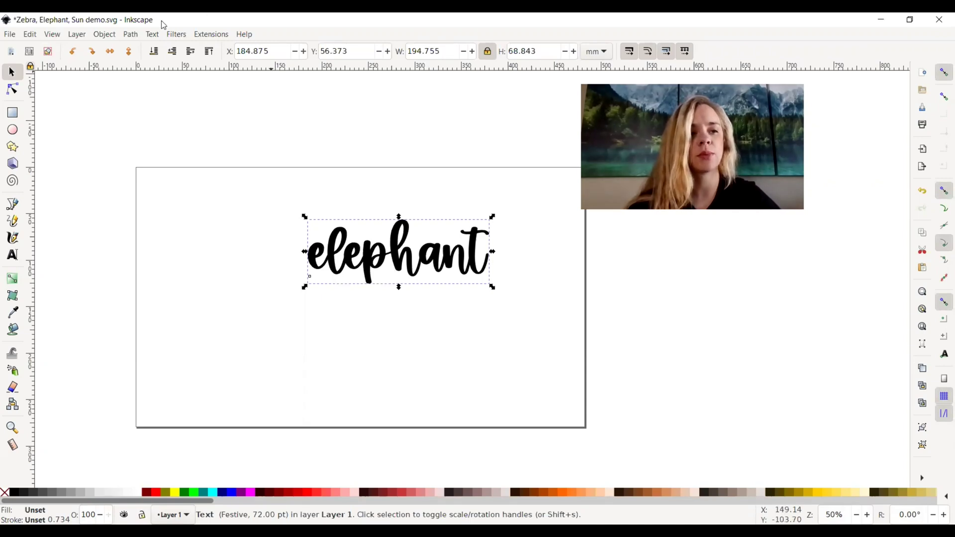
Convert the script elephant text to paths and raise the group to Y 29.646 mm
left_click(131, 39)
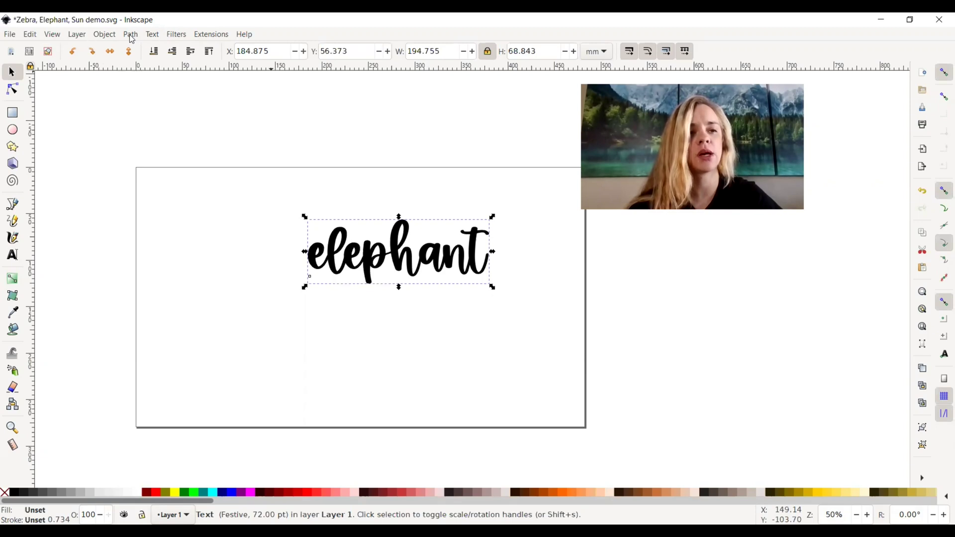
left_click(152, 48)
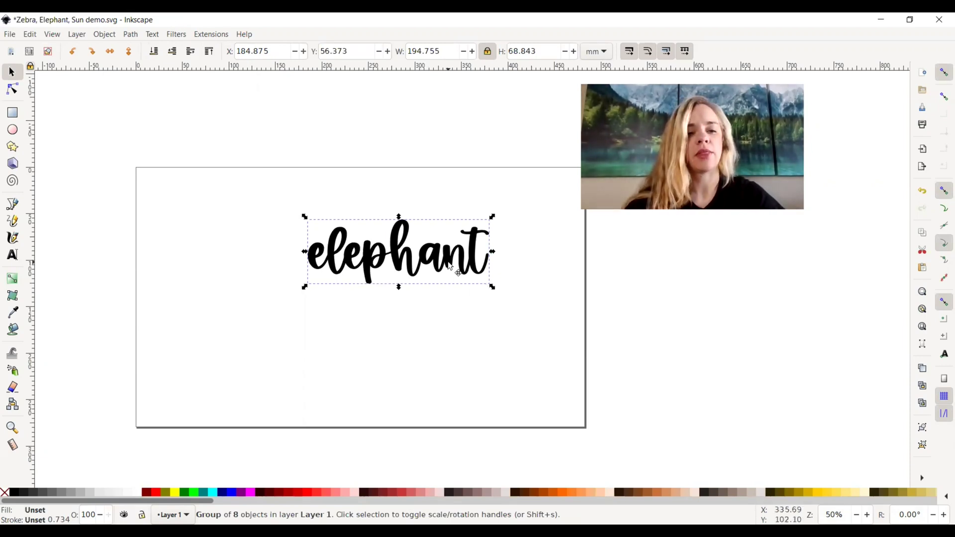
left_click_drag(450, 268, 439, 242)
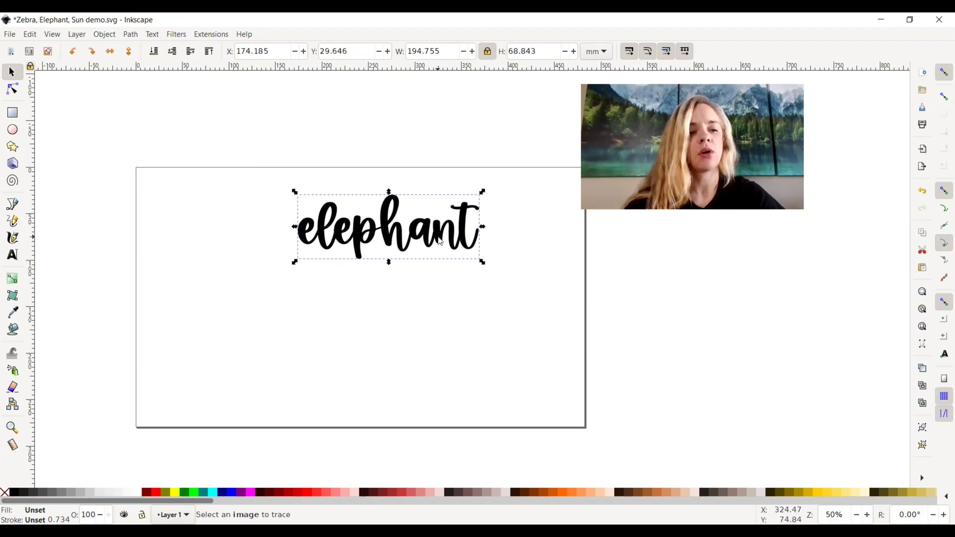
left_click(13, 256)
Type a second 'elephant' line below the script one
left_click(311, 308)
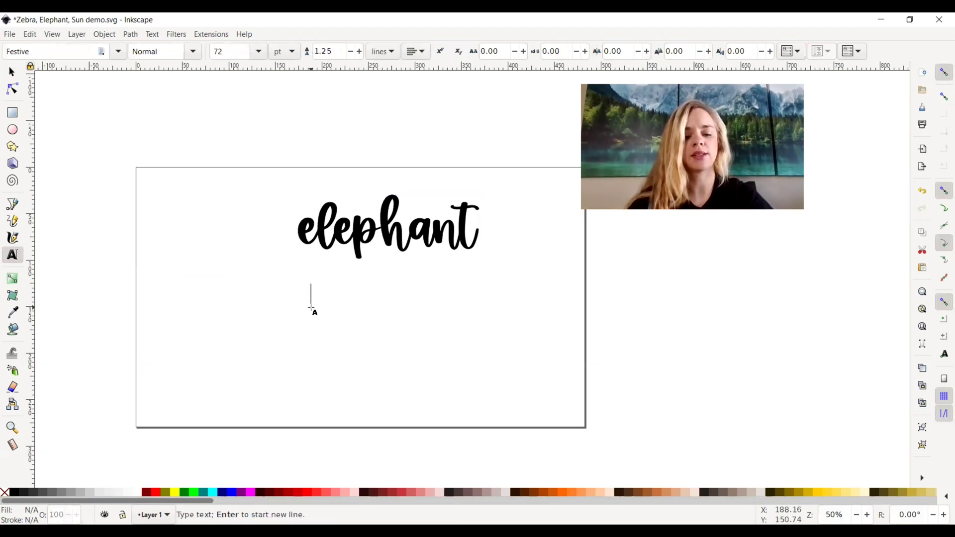
type("elephant")
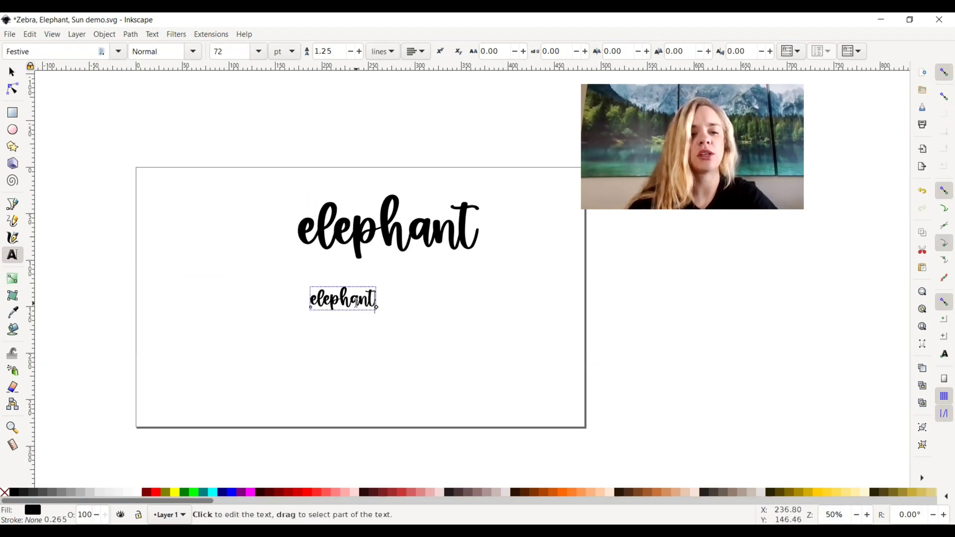
left_click(153, 35)
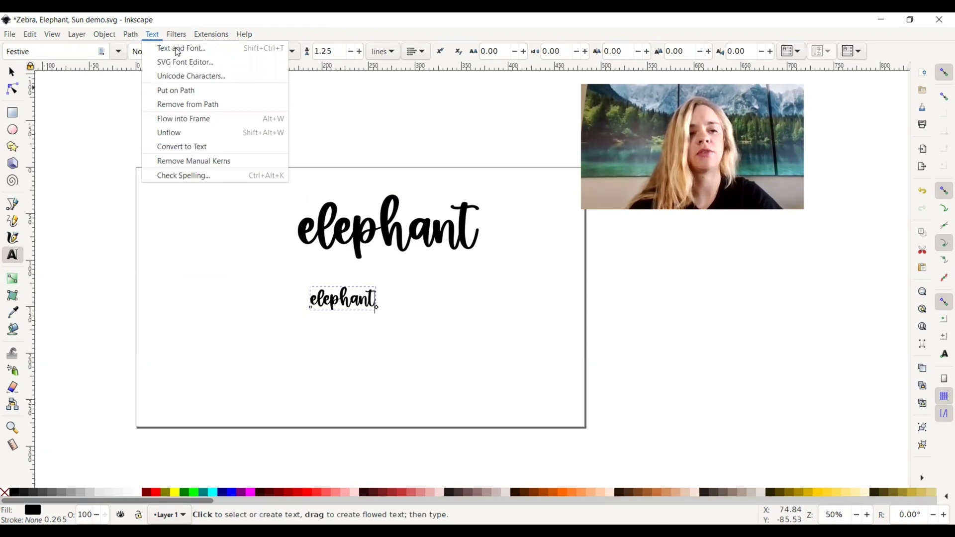
left_click(175, 48)
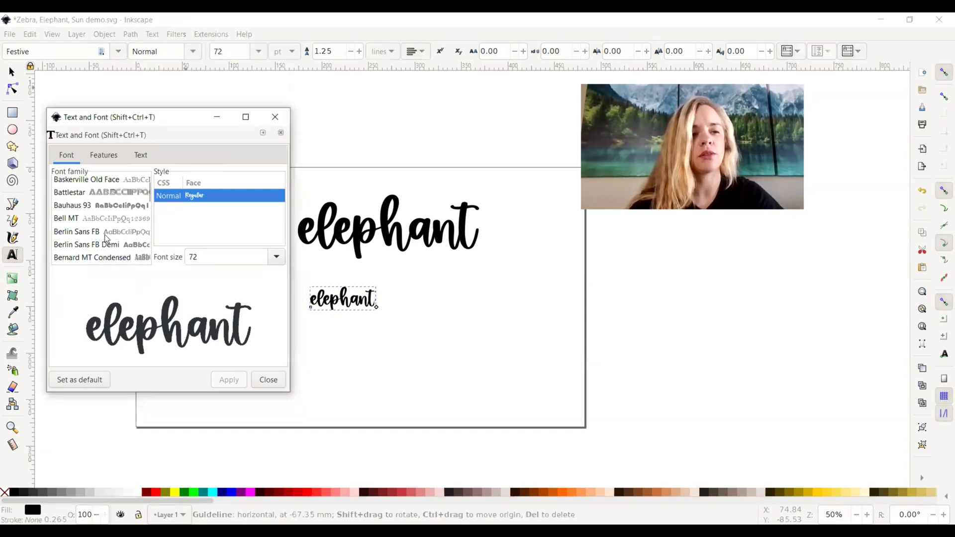
Set the new elephant line to Arial Normal 72 pt in Text and Font and apply it
scroll(106, 239, "down", 1)
scroll(106, 238, "down", 8)
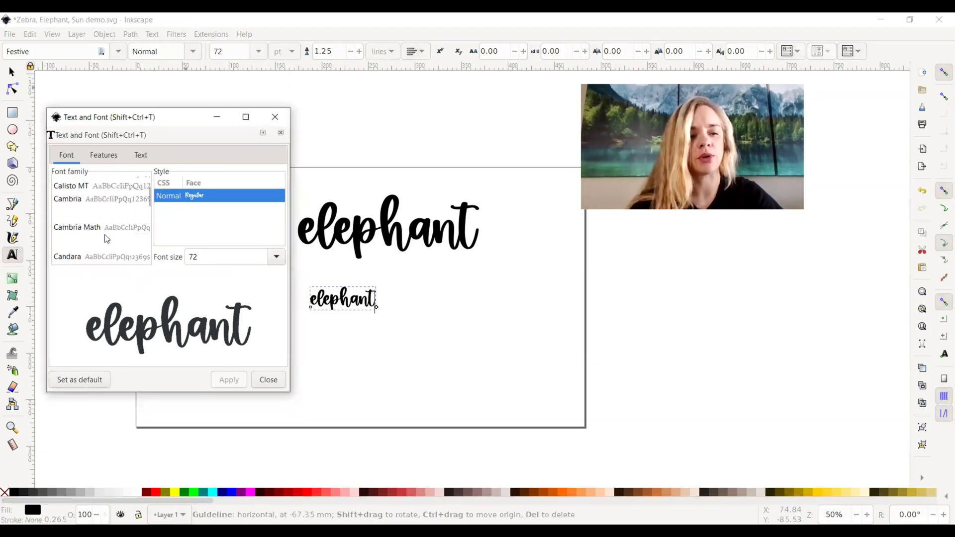
scroll(106, 239, "up", 7)
scroll(106, 239, "up", 5)
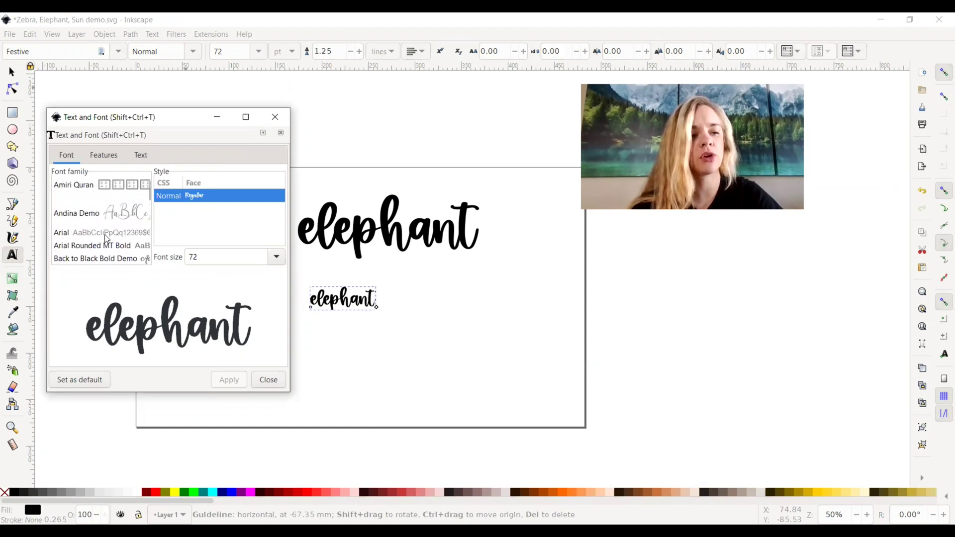
scroll(106, 238, "down", 1)
scroll(106, 239, "down", 3)
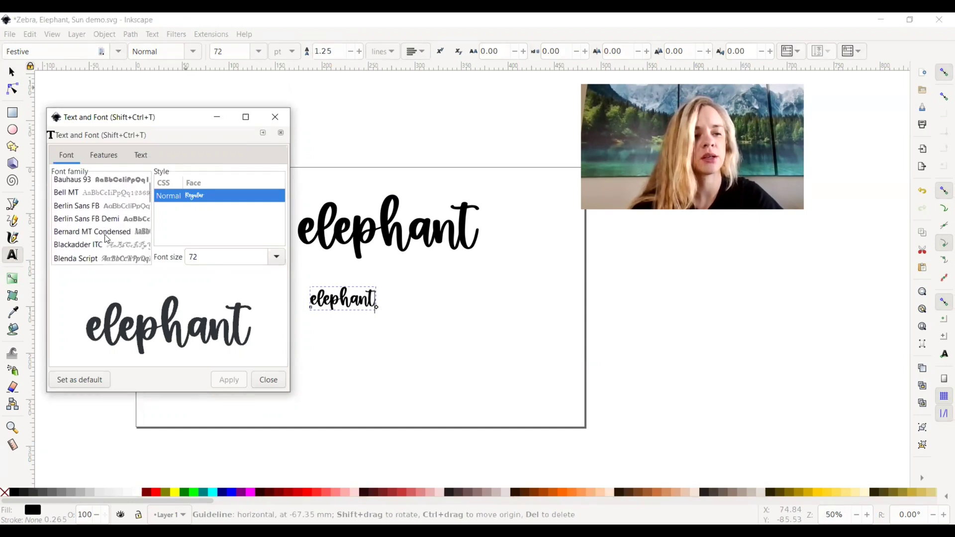
left_click(99, 232)
scroll(105, 201, "up", 1)
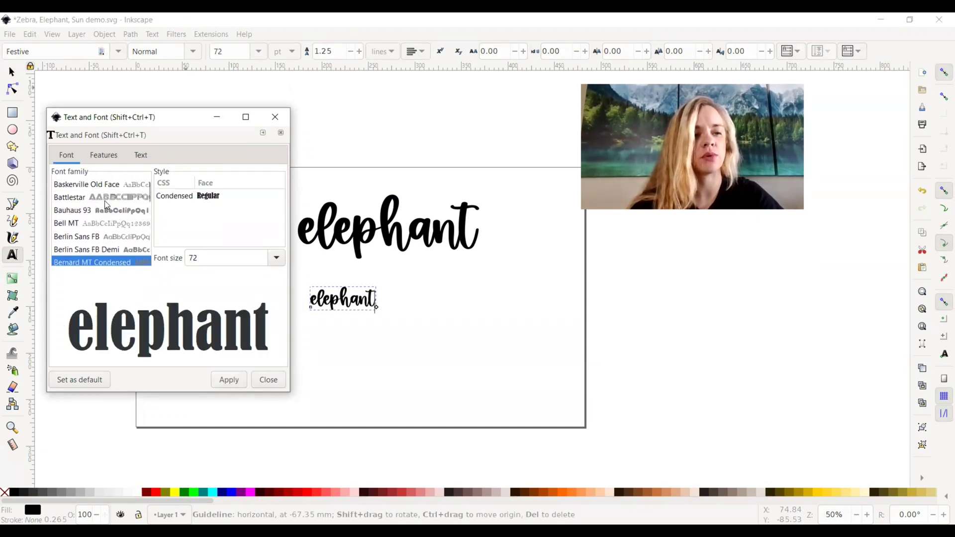
scroll(104, 201, "up", 3)
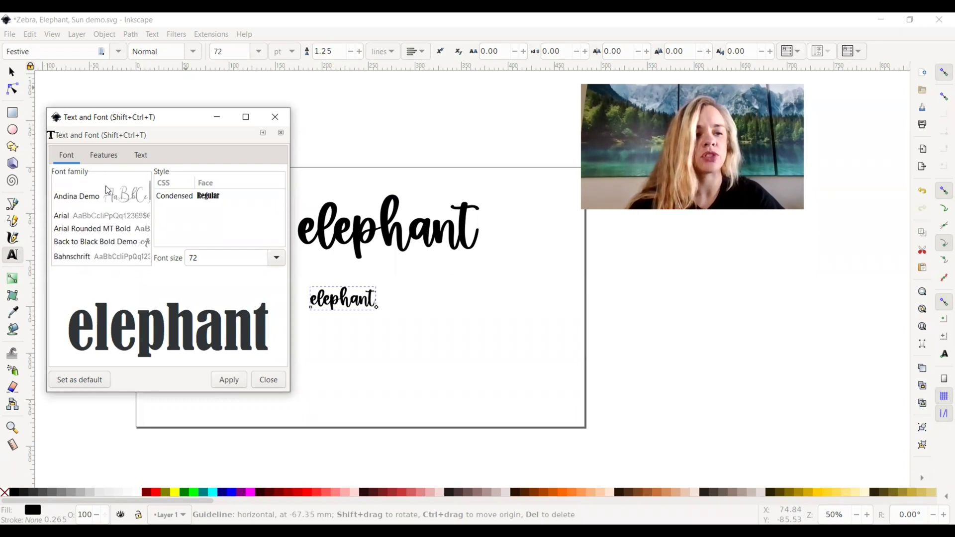
left_click(102, 216)
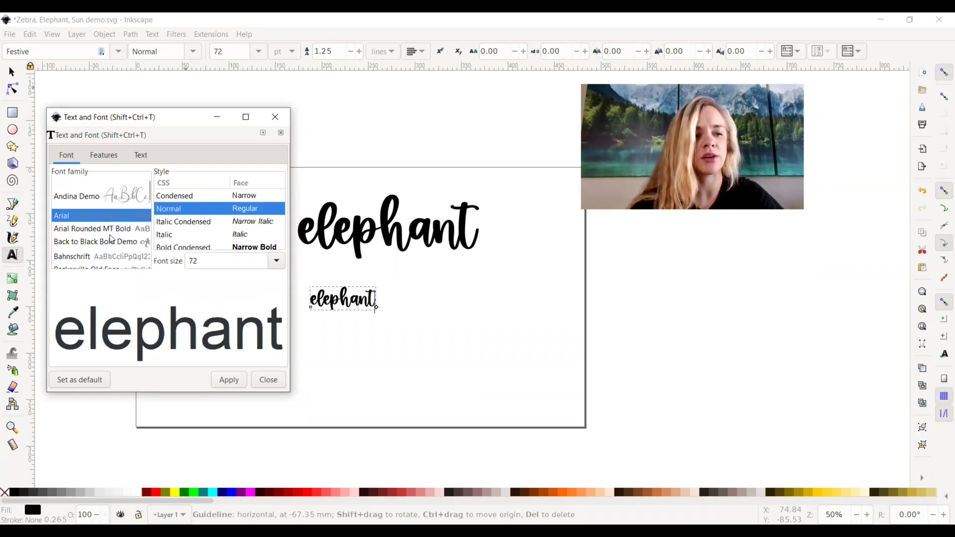
left_click(229, 380)
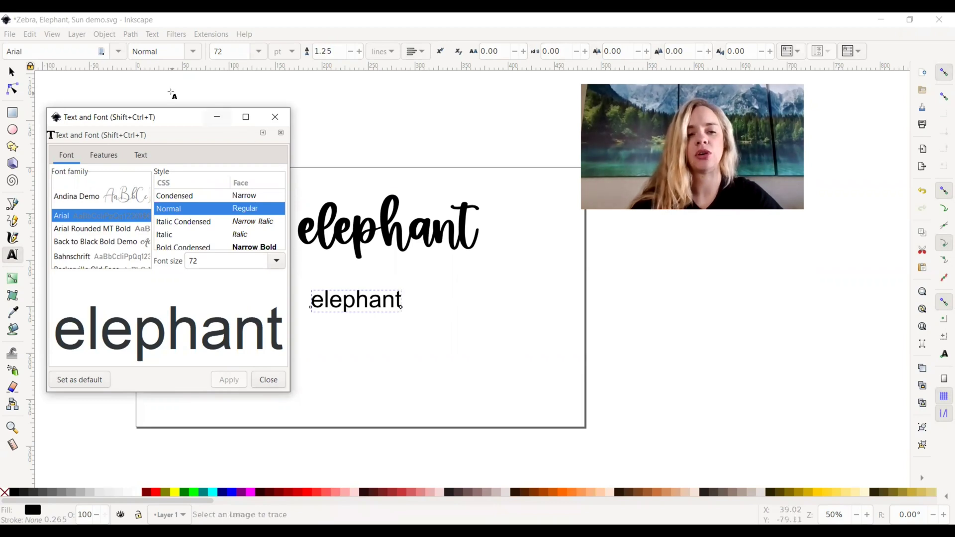
Enlarge the script elephant to 256.656 × 91.346 mm above the Arial word with a blue #0000FF stroke
left_click(275, 117)
left_click(12, 72)
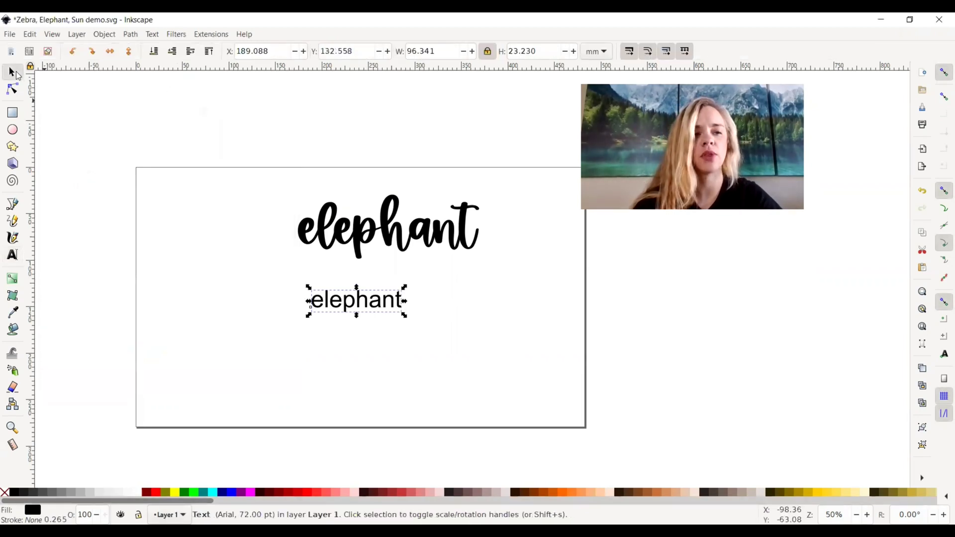
left_click(396, 238)
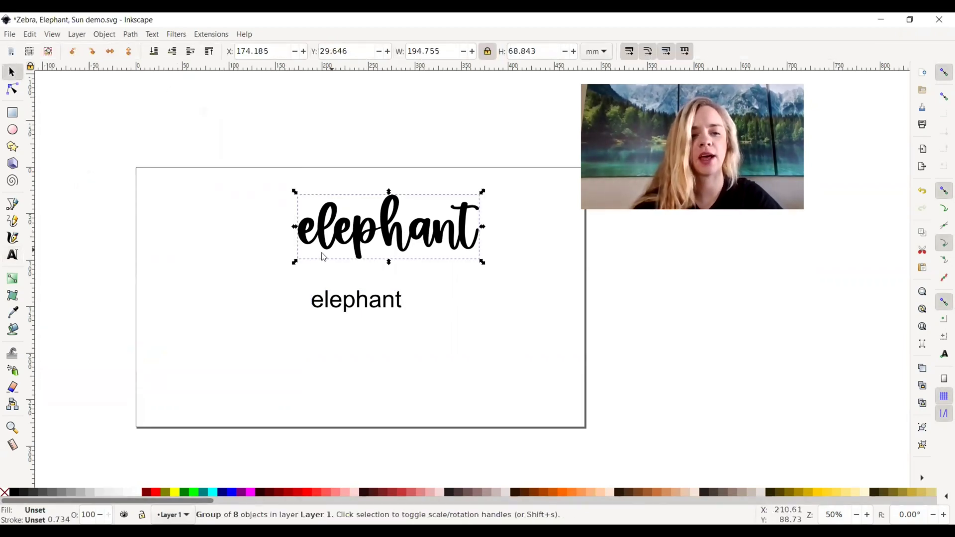
left_click_drag(294, 264, 240, 283)
left_click_drag(372, 246, 381, 246)
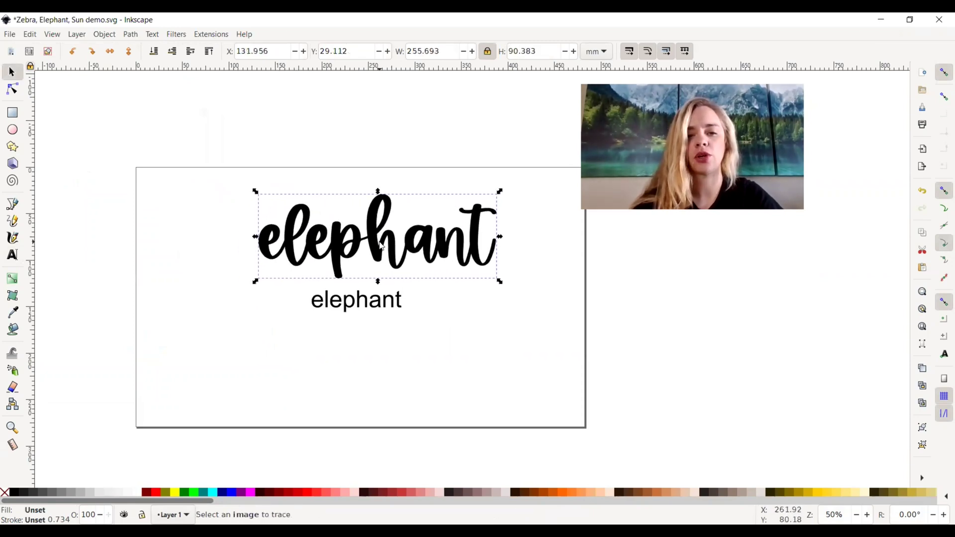
right_click(233, 495)
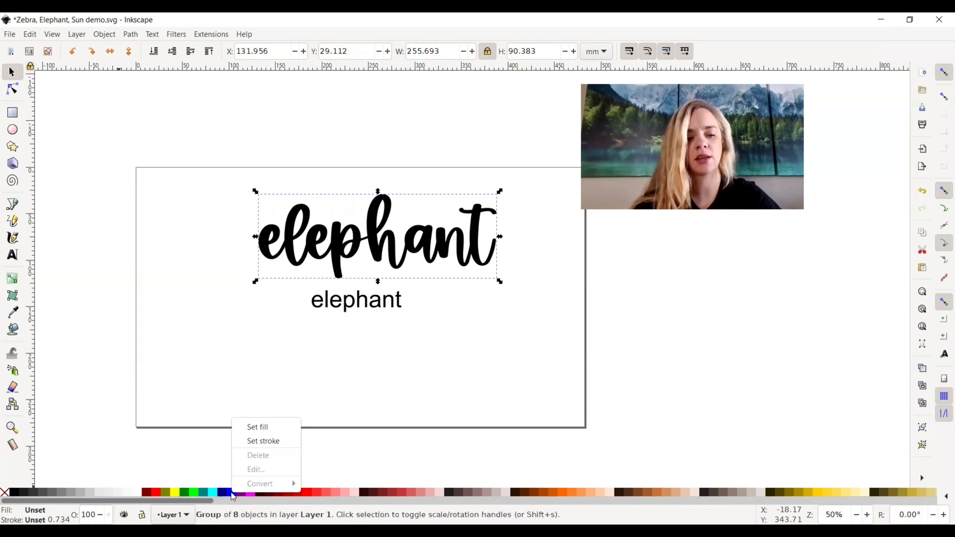
left_click(274, 441)
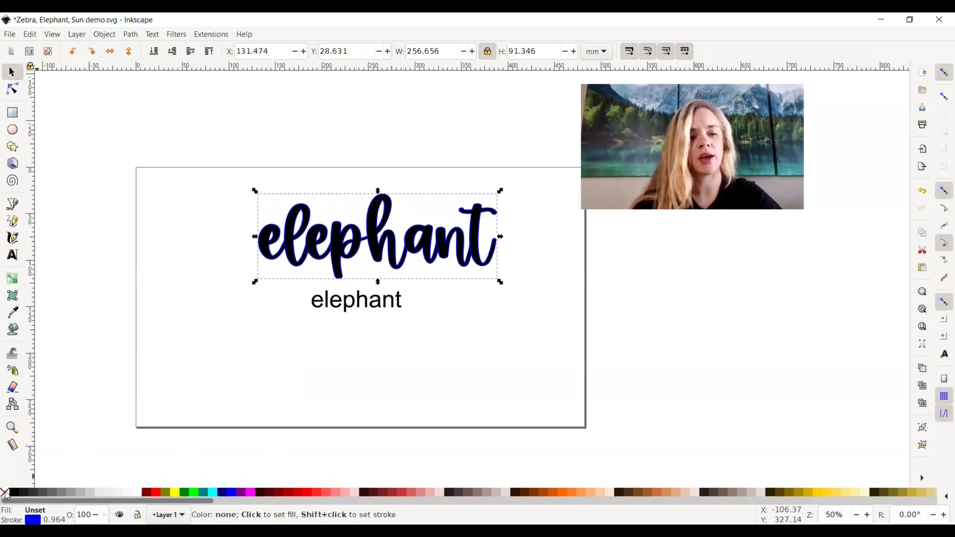
Remove the script elephant's fill, leaving hollow blue outlined letters
left_click(5, 494)
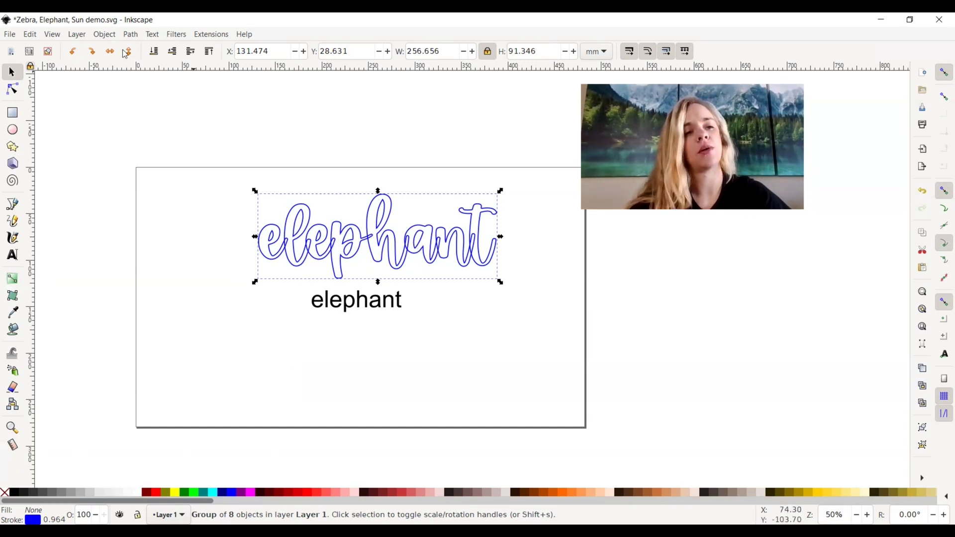
left_click(105, 36)
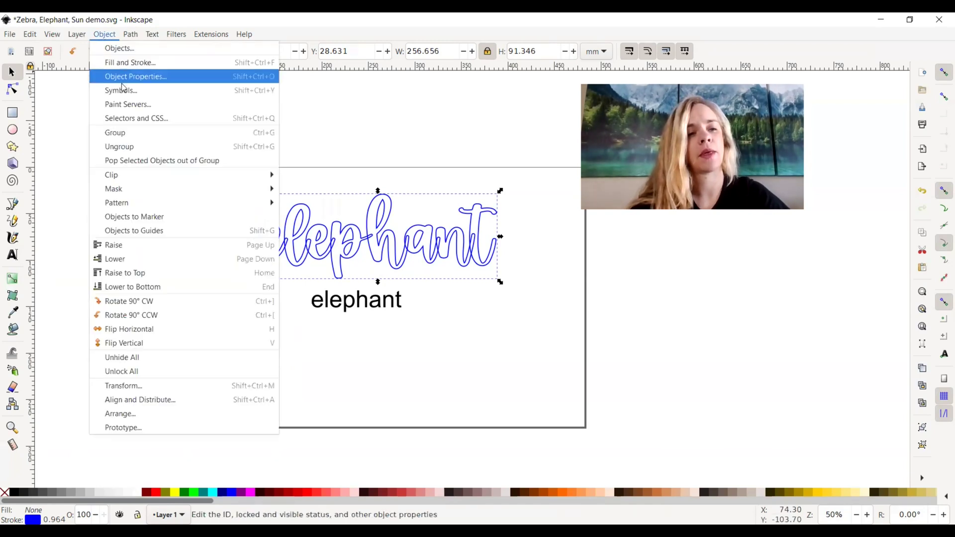
Ungroup the script elephant and union its letters into a single 238-node path
left_click(139, 147)
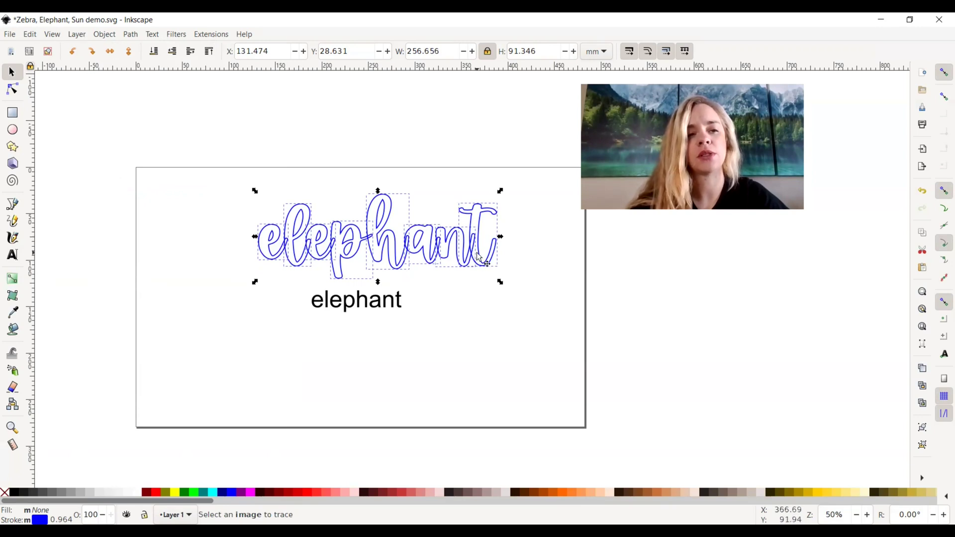
left_click(135, 38)
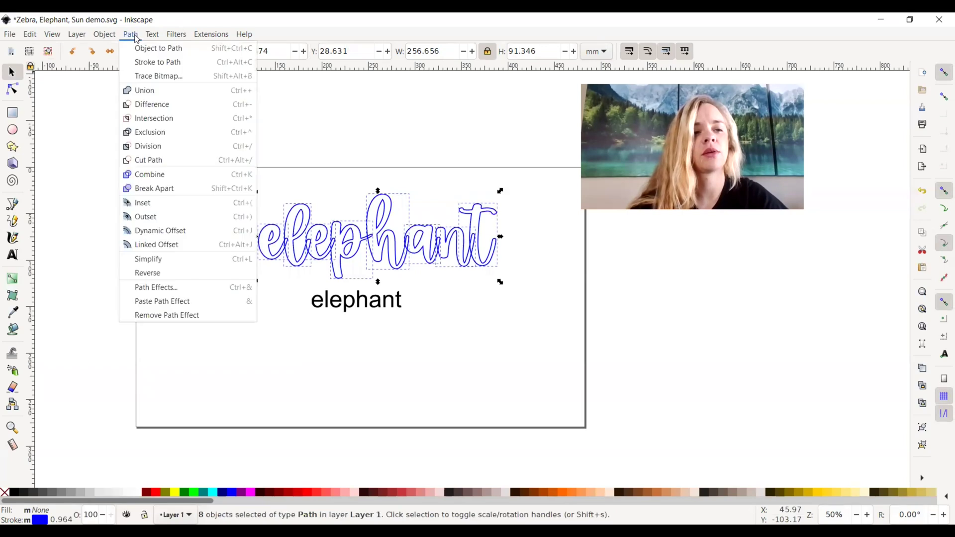
left_click(151, 93)
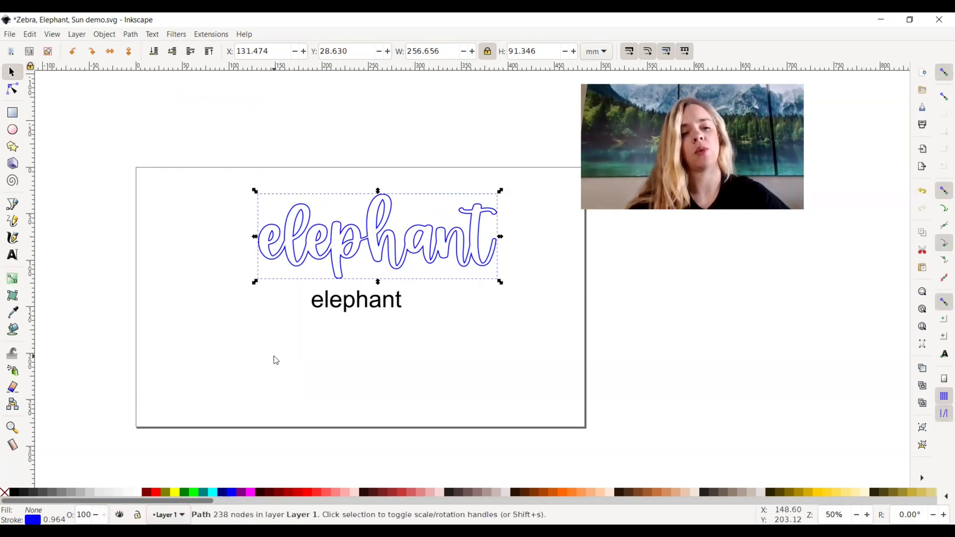
Fill the merged elephant path with fuchsia and remove its outline stroke
left_click(252, 494)
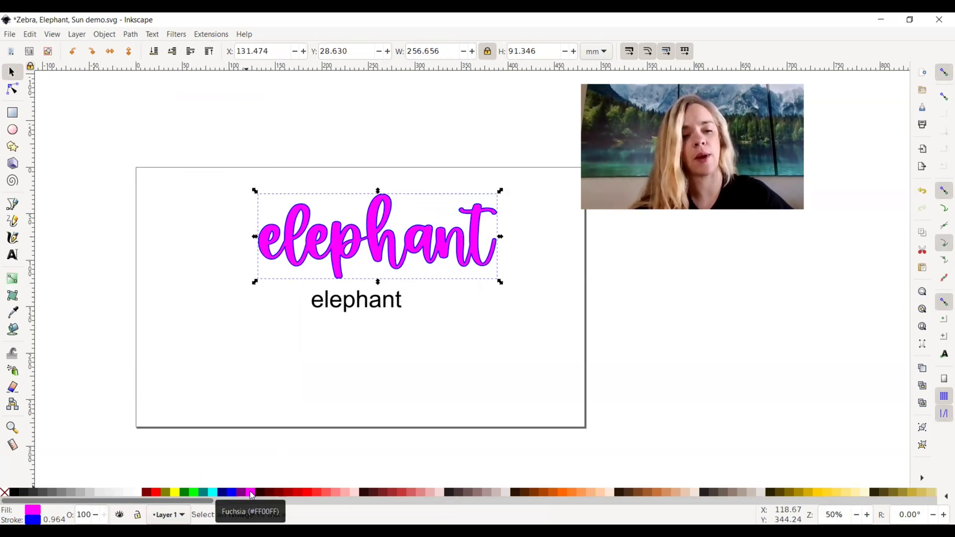
right_click(5, 494)
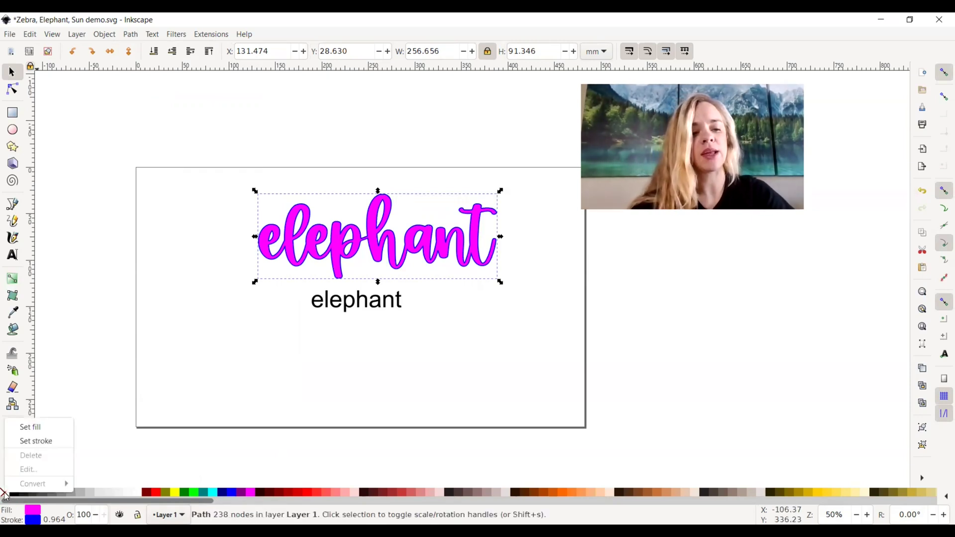
left_click(44, 442)
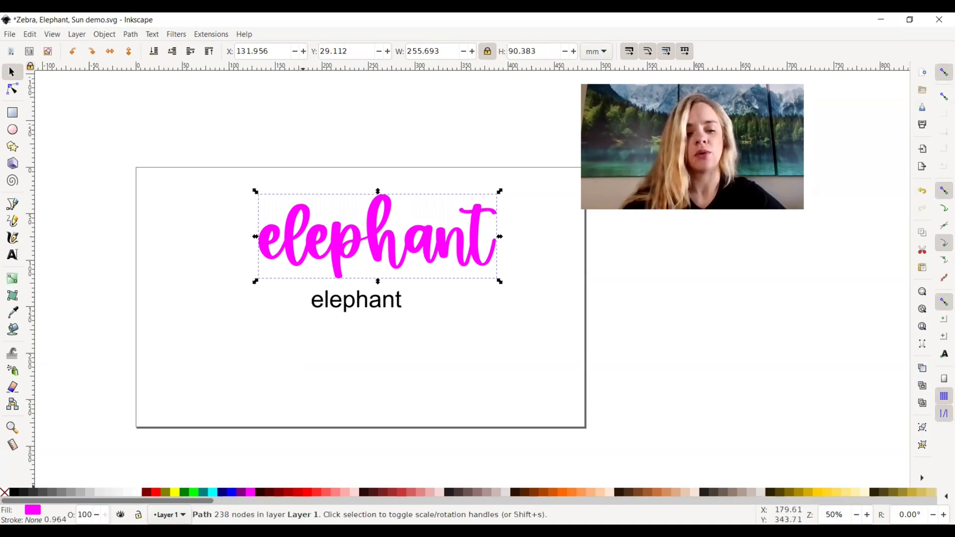
View the 1001 Fonts Precious page with its commercial-use note and 'elephant' preview
key("alt+Tab")
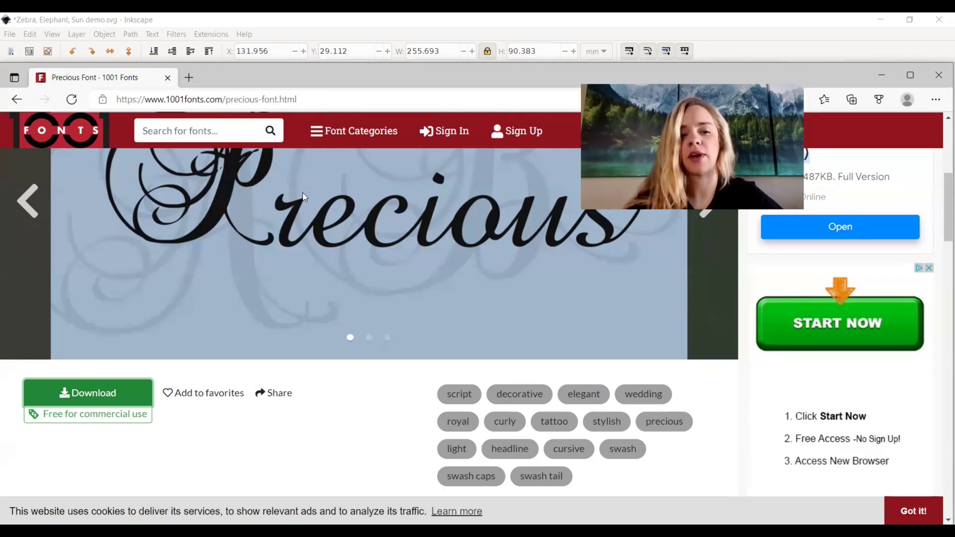
scroll(302, 192, "down", 3)
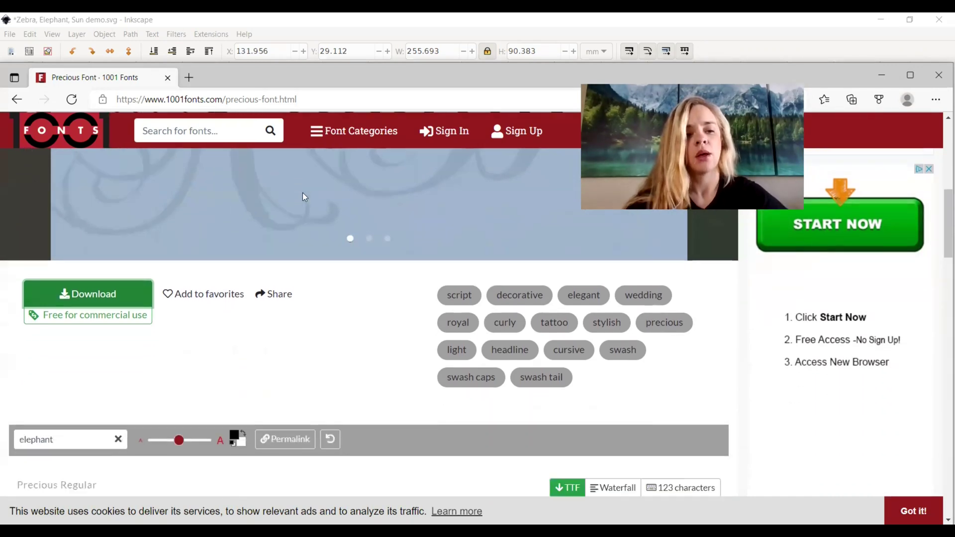
scroll(303, 192, "down", 2)
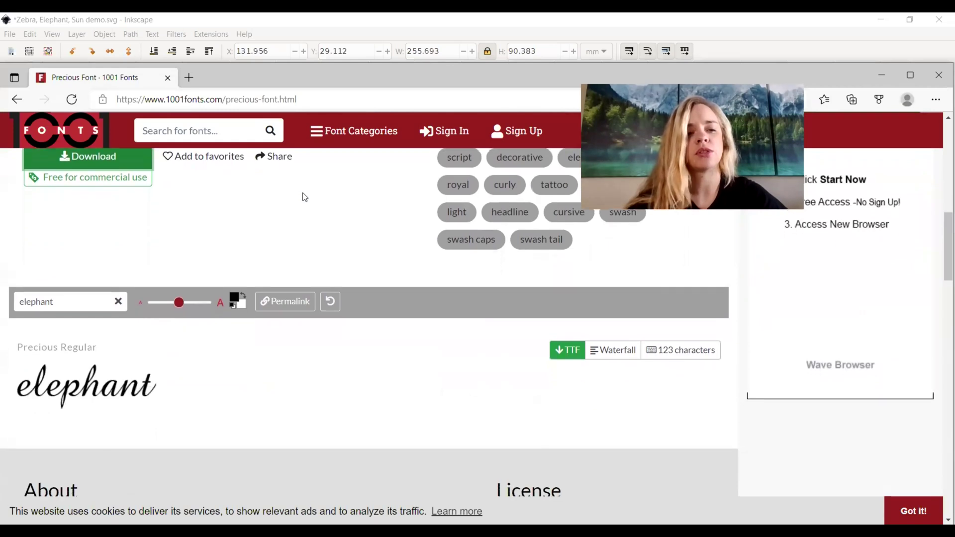
scroll(302, 193, "up", 4)
scroll(305, 197, "down", 4)
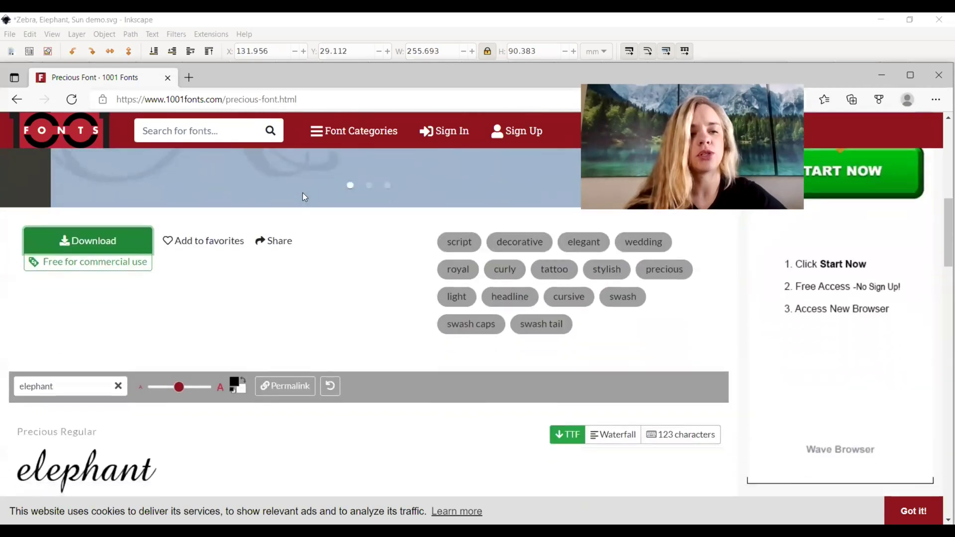
scroll(303, 194, "up", 10)
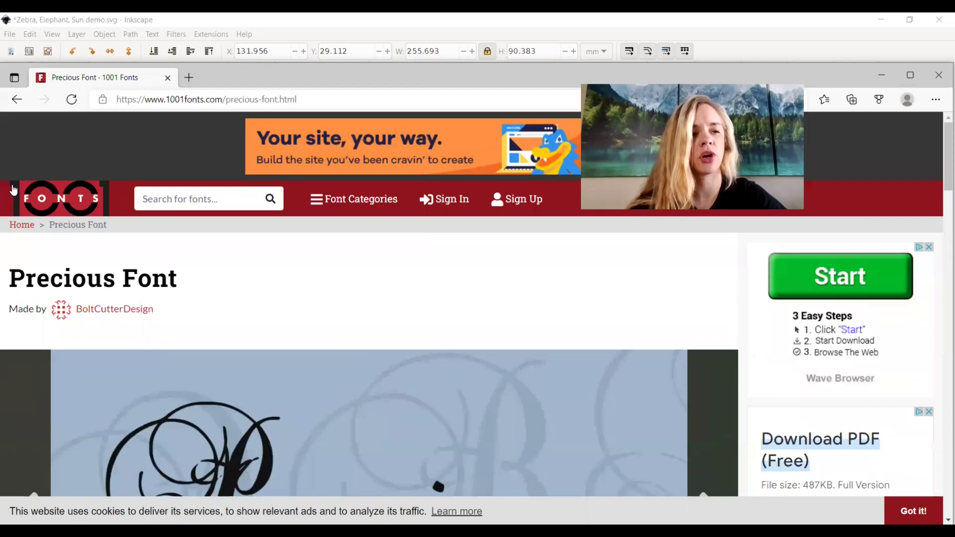
Go back to the Script Fonts list and browse 'elephant' previews such as Creattion Demo and Scriptina
left_click(17, 100)
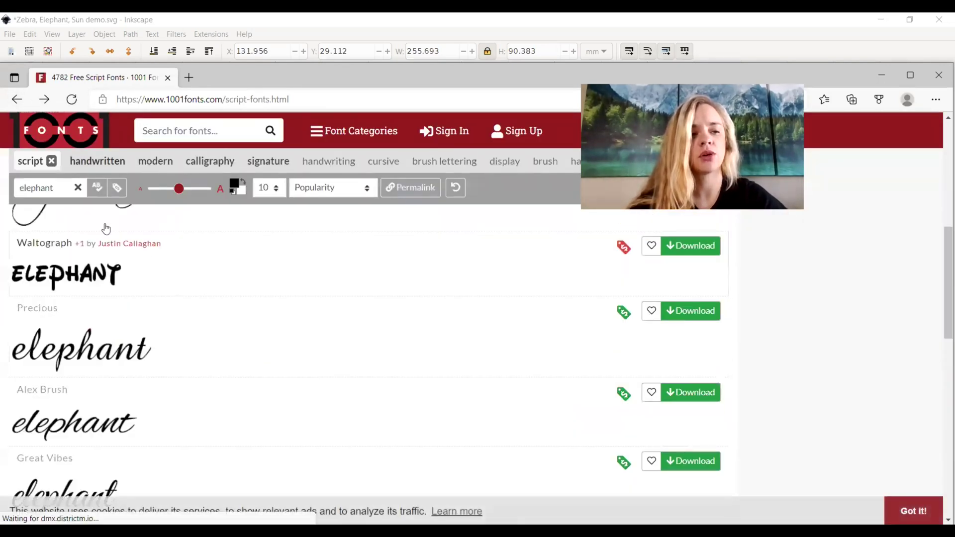
scroll(105, 224, "up", 5)
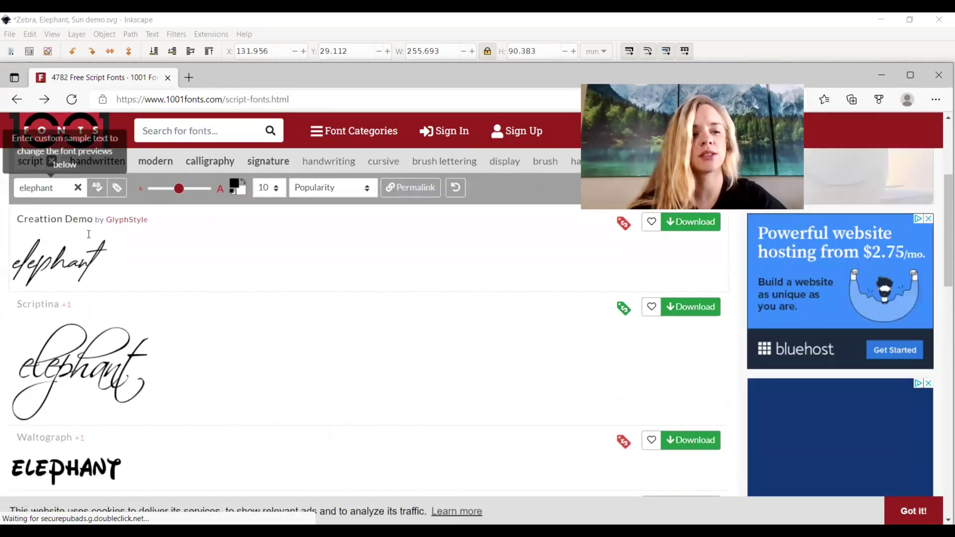
scroll(126, 297, "up", 3)
scroll(126, 297, "down", 4)
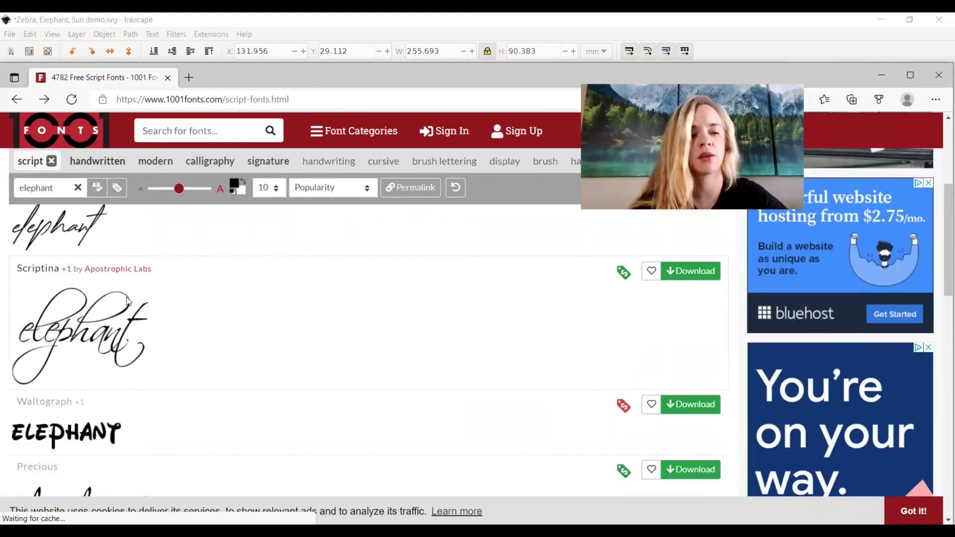
scroll(126, 297, "up", 5)
scroll(127, 302, "down", 2)
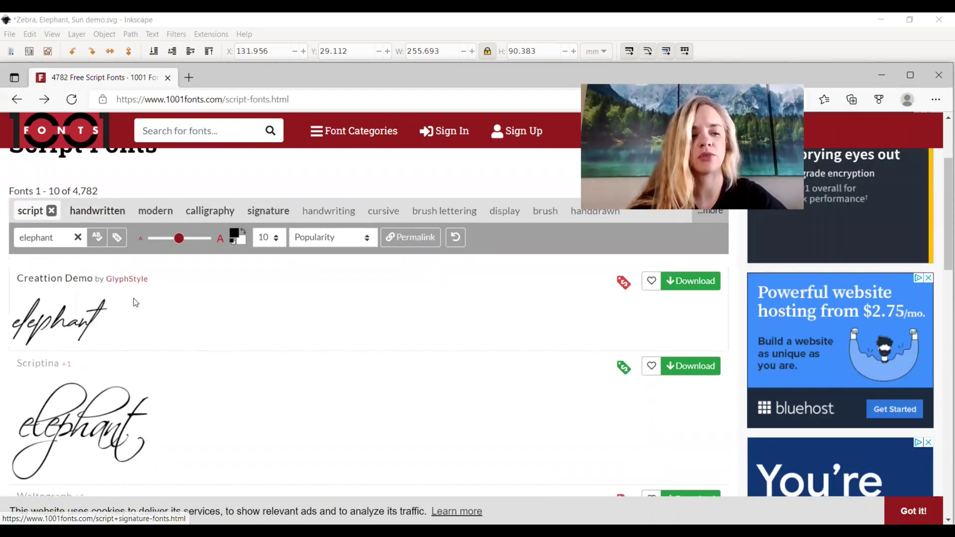
scroll(113, 283, "down", 1)
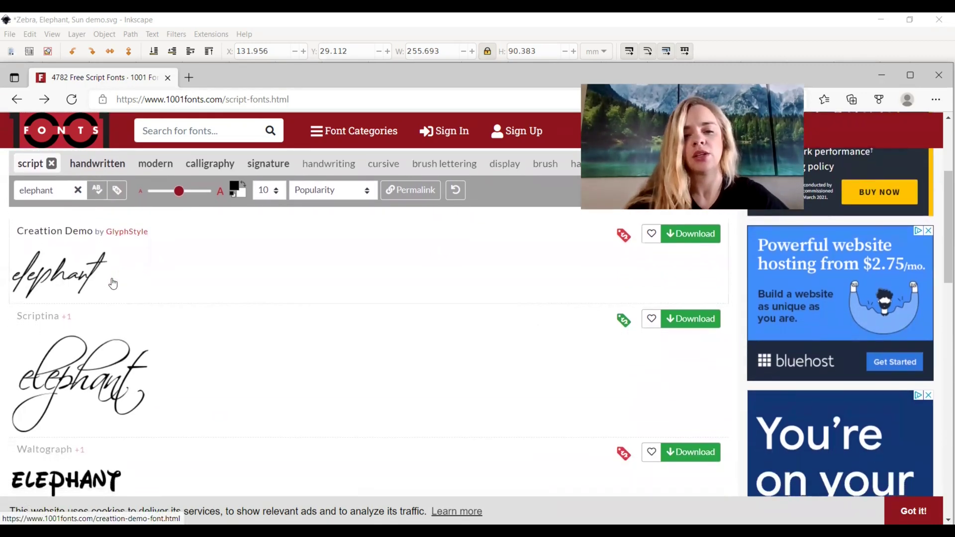
scroll(113, 283, "up", 2)
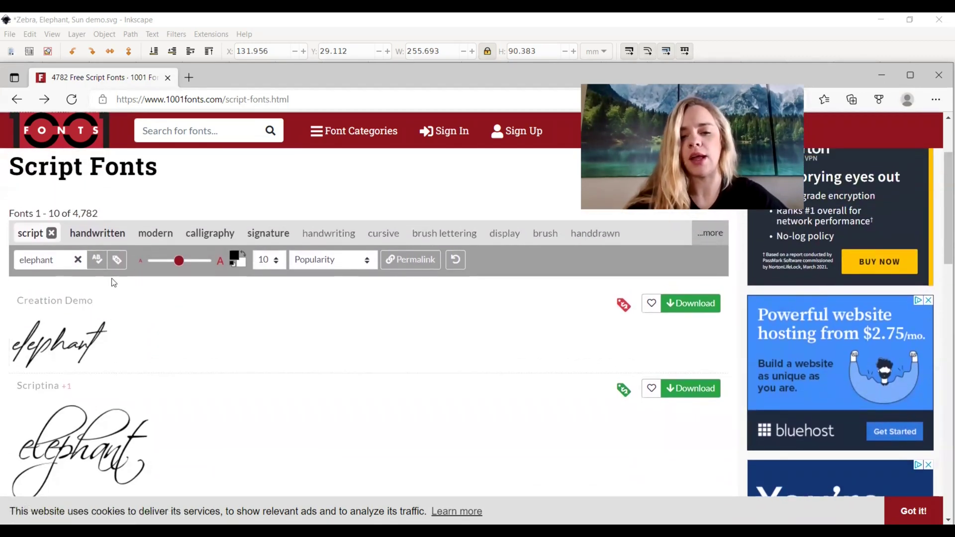
scroll(112, 278, "up", 1)
mouse_move(626, 317)
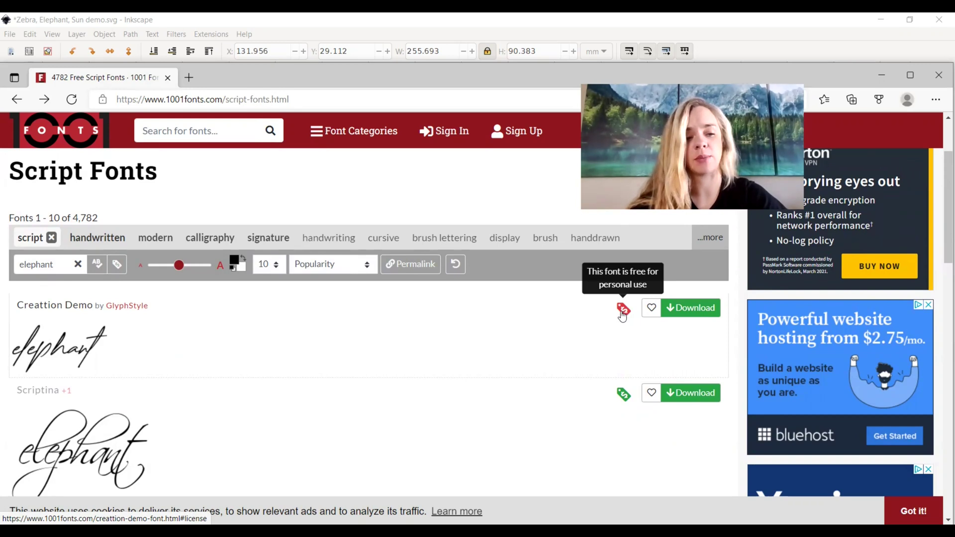
Browse the 1001 Fonts script list for commercial-use licenses, then return to the Inkscape 'elephant' drawing
scroll(484, 354, "down", 2)
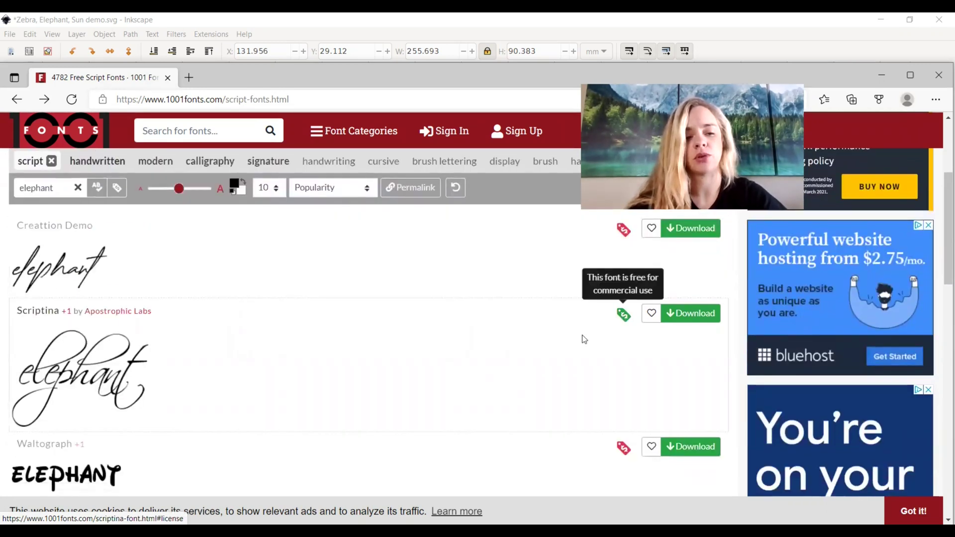
scroll(483, 376, "down", 2)
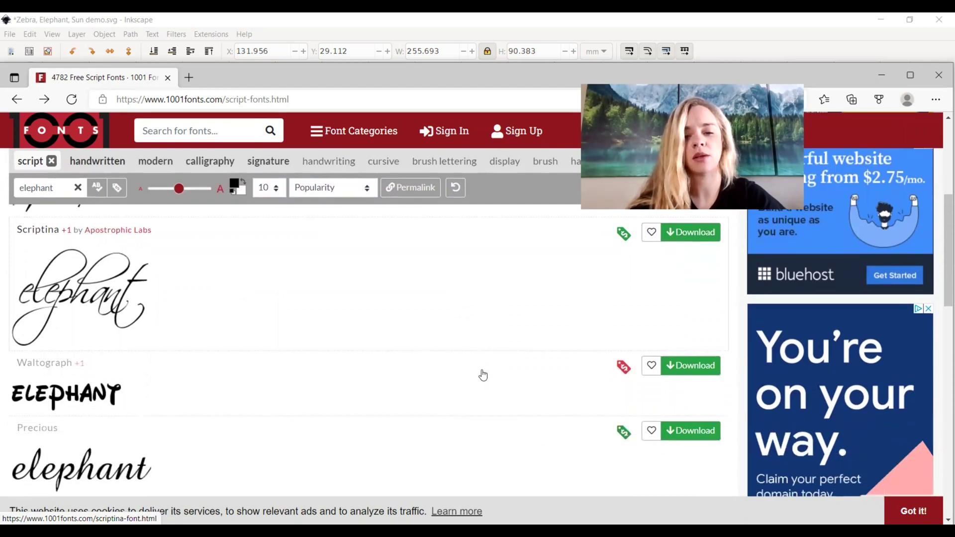
scroll(483, 375, "down", 2)
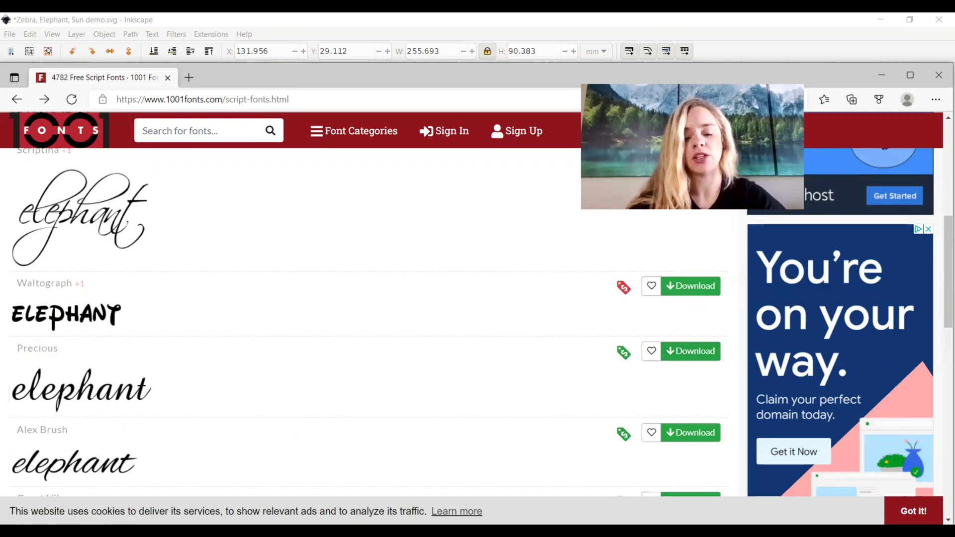
key("alt+Tab")
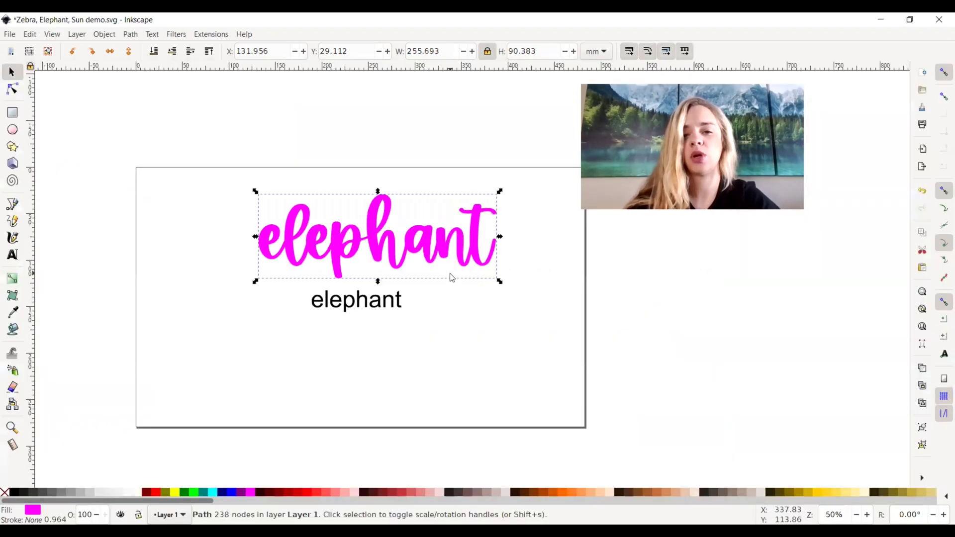